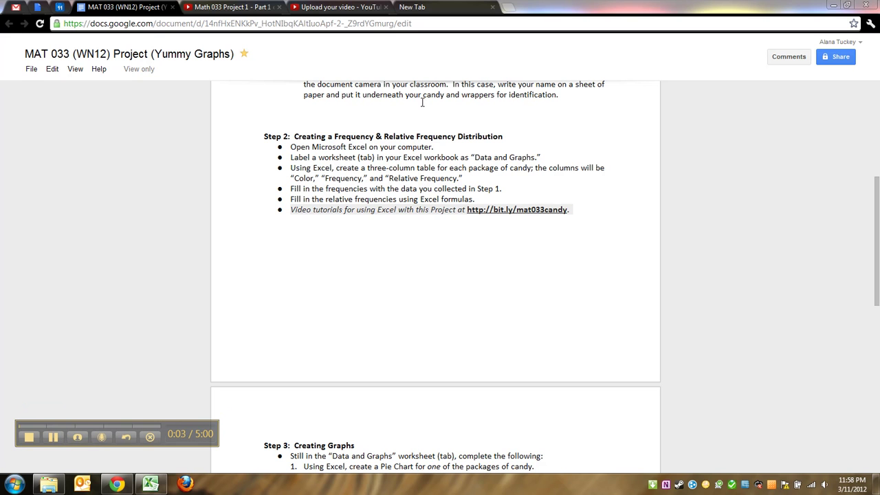
Step: Review the Step 2 instructions on relative frequency formulas in the Google Doc
{"action": "left_click_drag", "start_coordinate": [304, 138], "coordinate": [318, 159]}
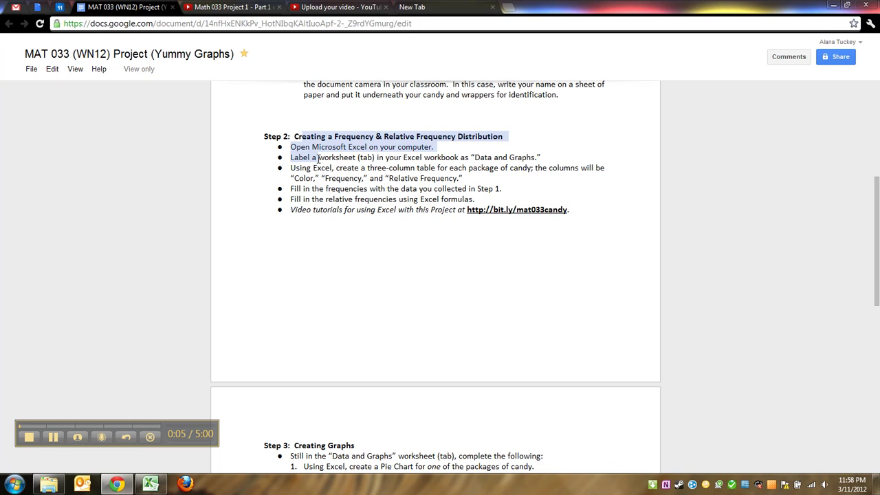
{"action": "left_click", "coordinate": [319, 159]}
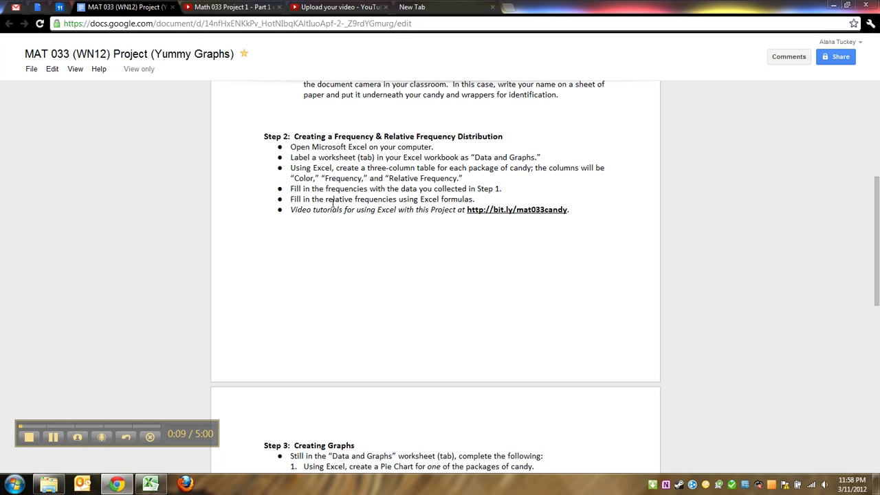
{"action": "left_click_drag", "start_coordinate": [333, 201], "coordinate": [421, 199]}
{"action": "left_click", "coordinate": [483, 202]}
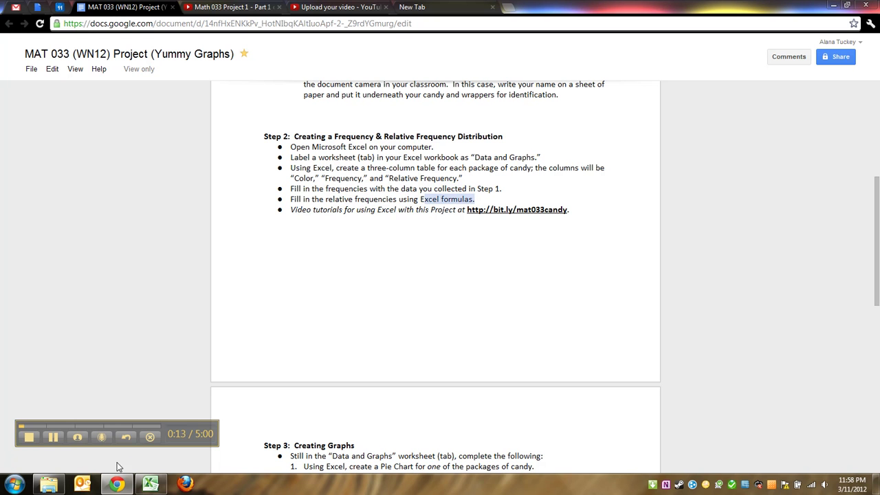
Step: In Excel, verify the C3, C4 and B8 formulas, then select the Package #1 table A2:C7
{"action": "left_click", "coordinate": [152, 483]}
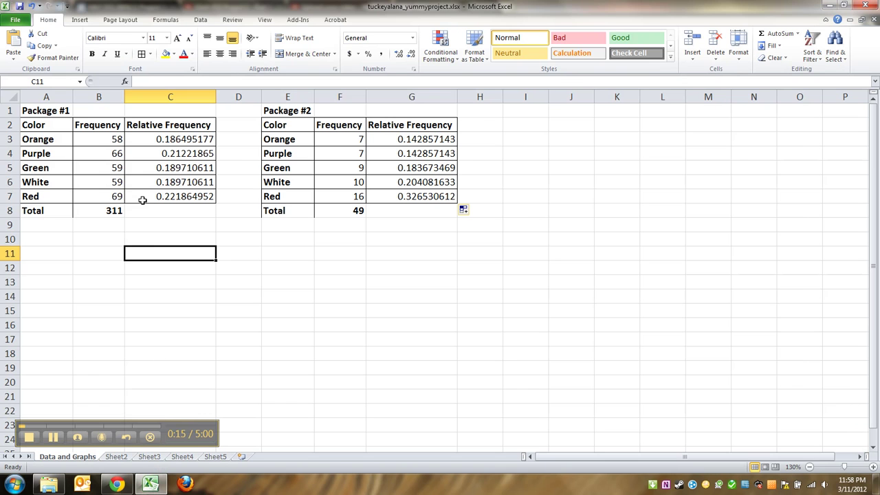
{"action": "left_click", "coordinate": [164, 156]}
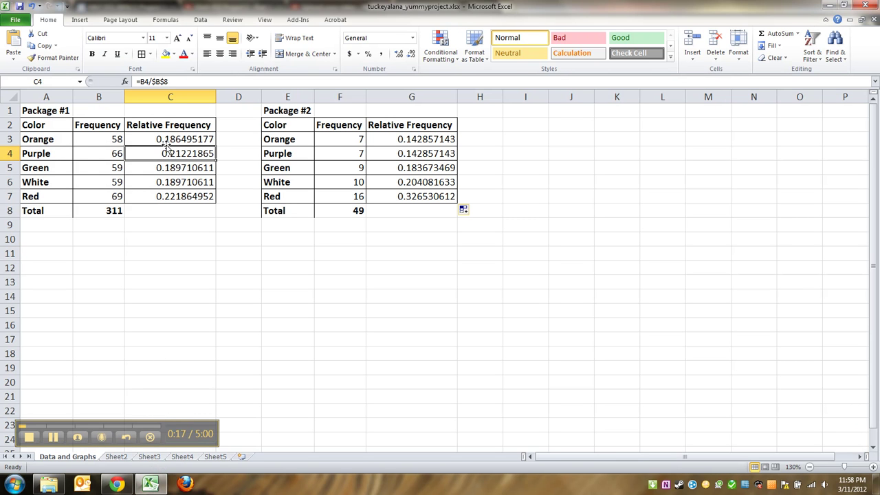
{"action": "left_click", "coordinate": [115, 211]}
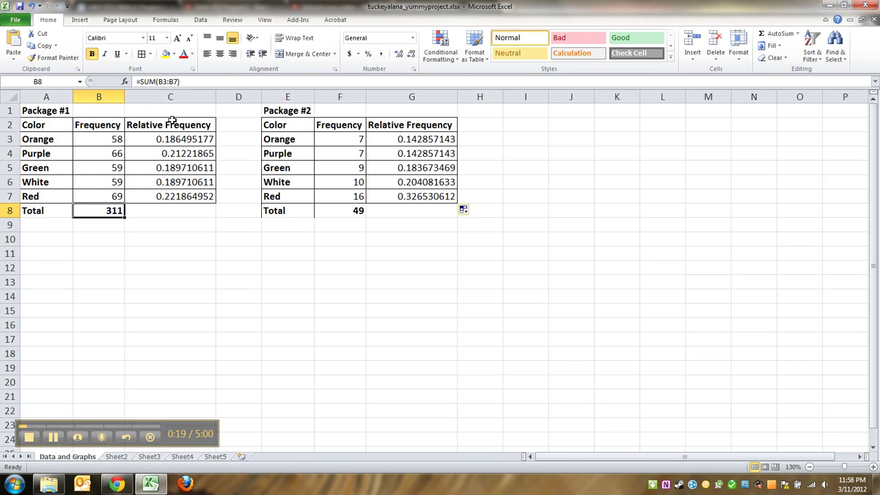
{"action": "left_click", "coordinate": [172, 141]}
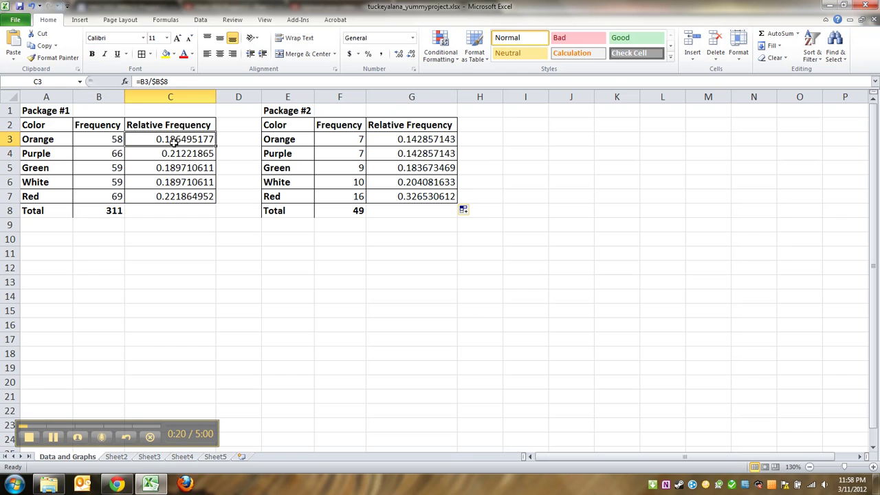
{"action": "left_click", "coordinate": [171, 81]}
{"action": "key", "text": "Return"}
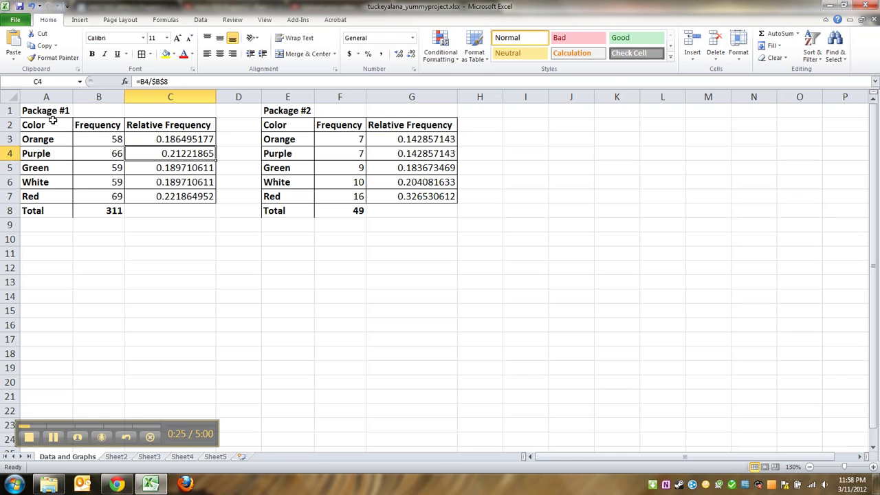
{"action": "left_click_drag", "start_coordinate": [49, 125], "coordinate": [151, 199]}
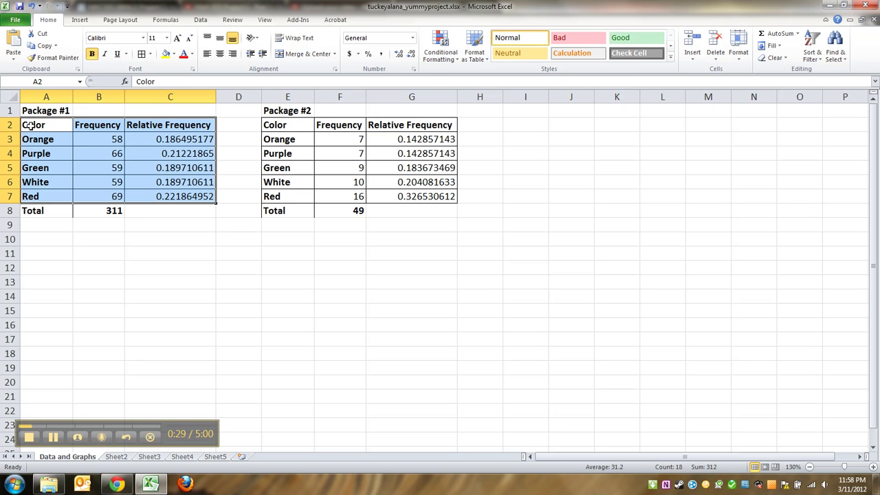
{"action": "left_click_drag", "start_coordinate": [42, 126], "coordinate": [170, 197]}
{"action": "left_click", "coordinate": [52, 124]}
{"action": "left_click_drag", "start_coordinate": [53, 124], "coordinate": [152, 211]}
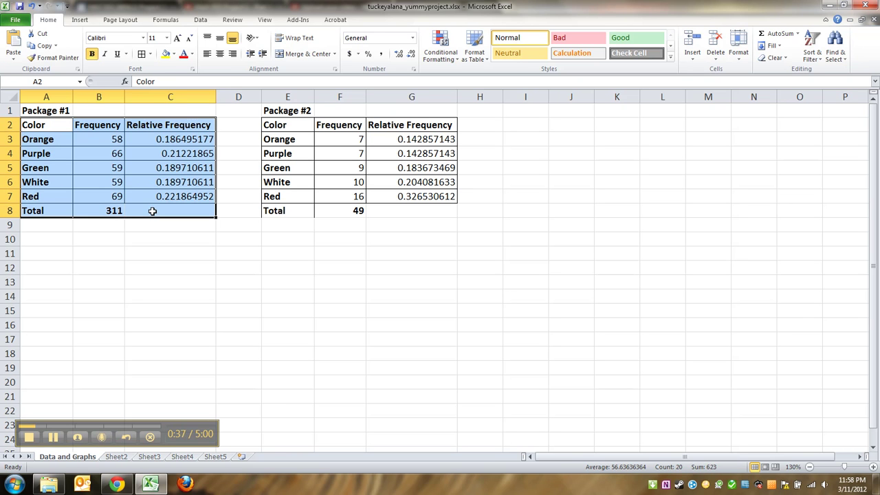
{"action": "left_click", "coordinate": [220, 59]}
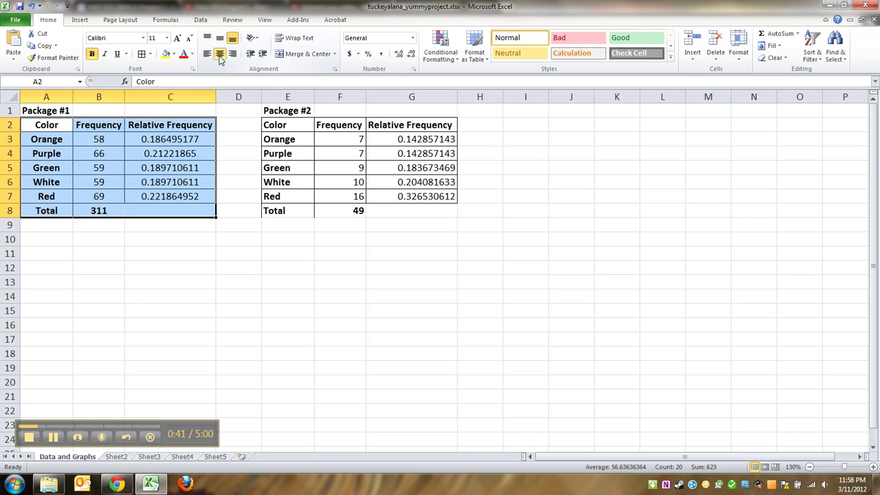
{"action": "left_click", "coordinate": [220, 60]}
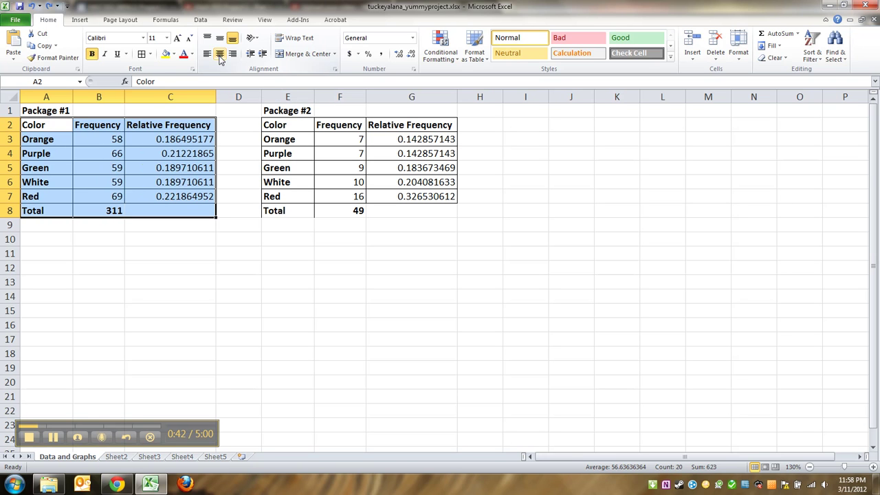
{"action": "left_click", "coordinate": [103, 168]}
{"action": "left_click", "coordinate": [43, 128]}
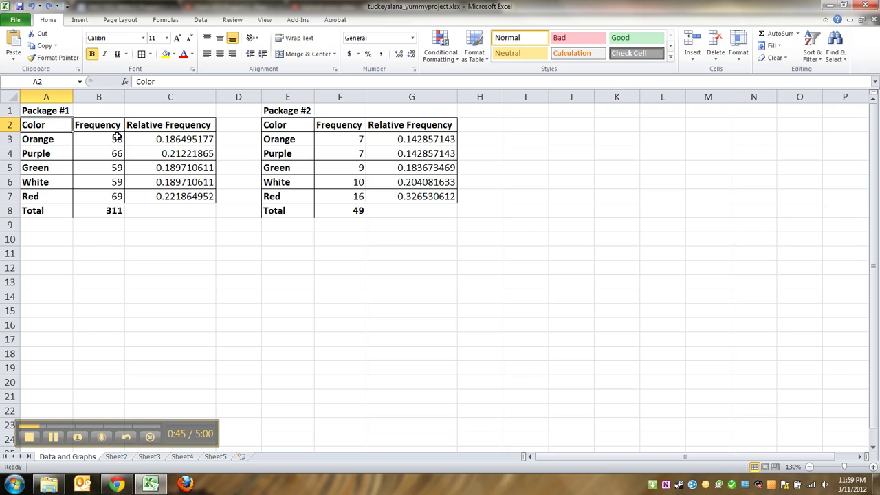
{"action": "left_click_drag", "start_coordinate": [117, 136], "coordinate": [177, 194]}
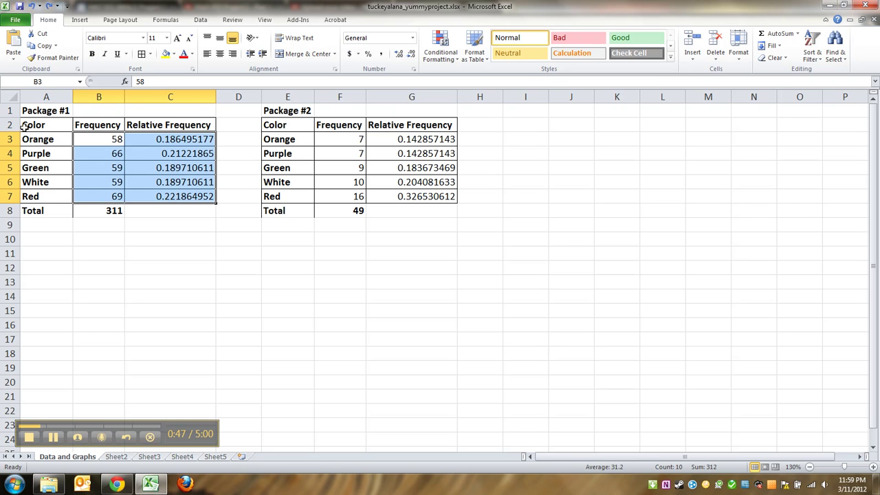
{"action": "left_click_drag", "start_coordinate": [24, 126], "coordinate": [45, 198]}
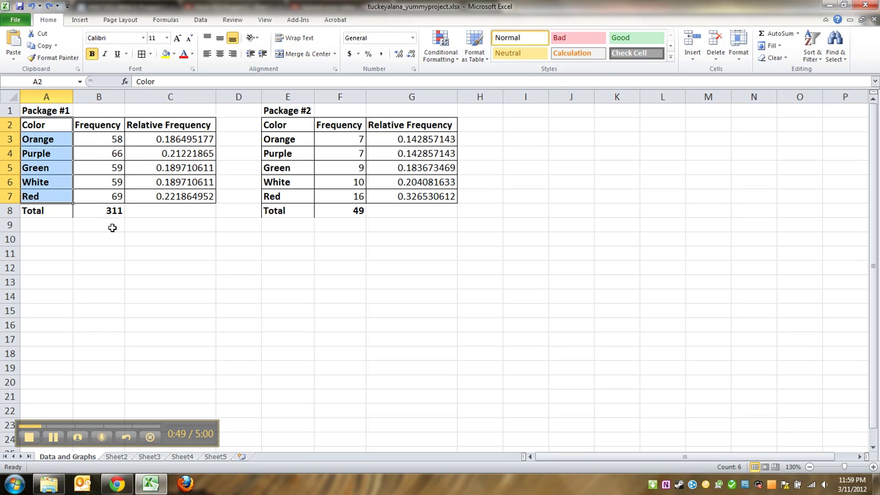
{"action": "left_click", "coordinate": [107, 249]}
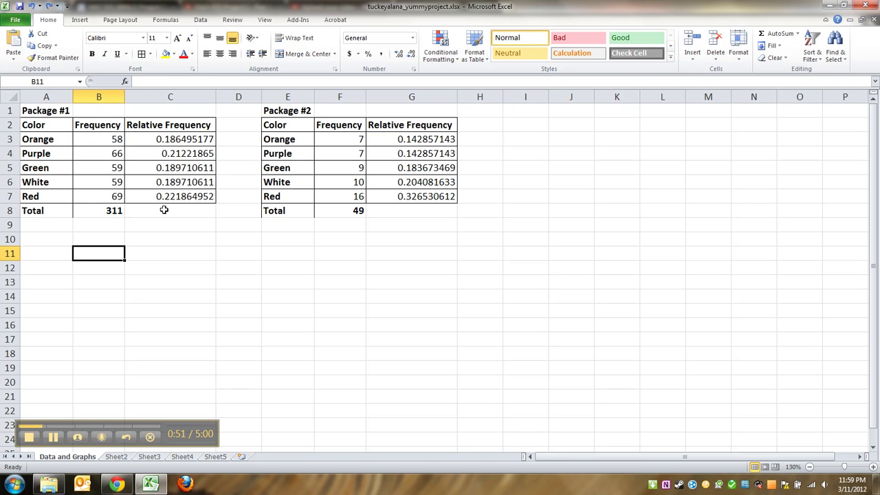
{"action": "left_click_drag", "start_coordinate": [40, 137], "coordinate": [163, 138]}
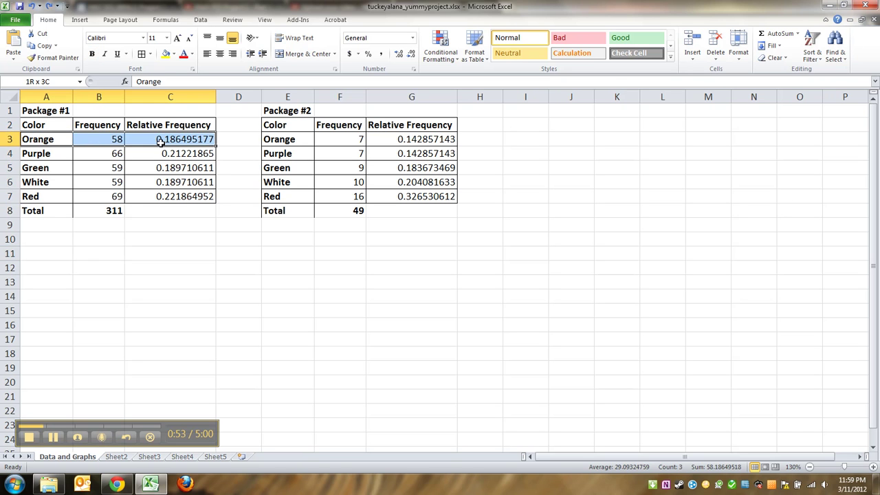
{"action": "left_click", "coordinate": [175, 54]}
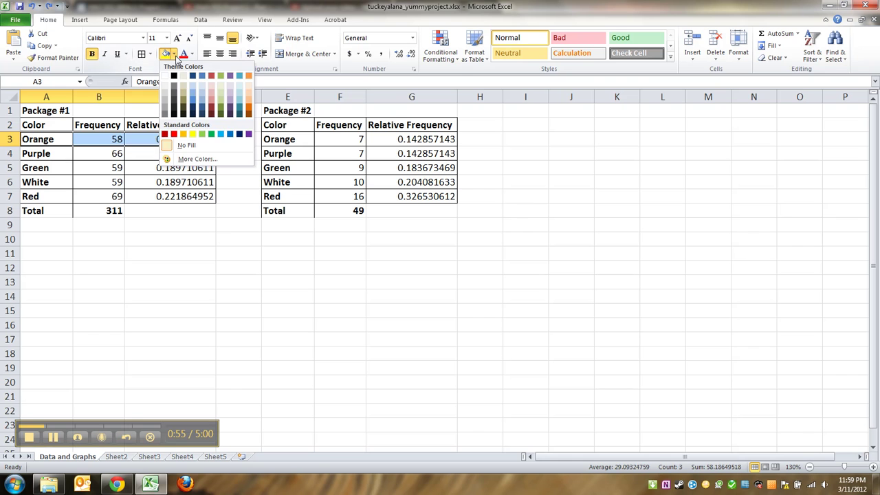
{"action": "left_click", "coordinate": [249, 76]}
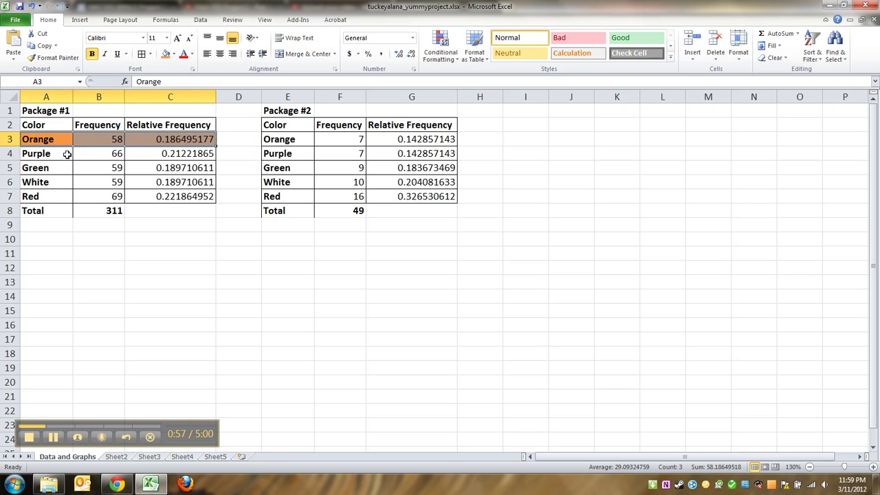
{"action": "left_click_drag", "start_coordinate": [67, 157], "coordinate": [181, 156]}
{"action": "key", "text": "ctrl+z"}
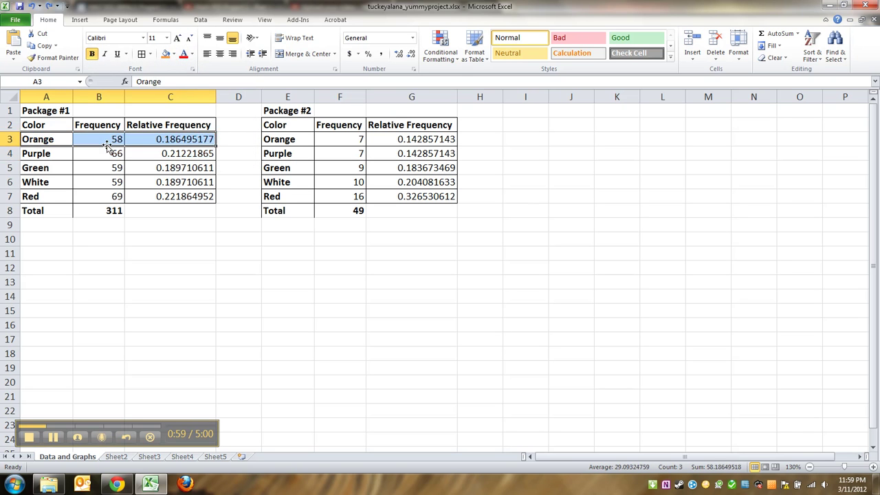
{"action": "left_click", "coordinate": [97, 228]}
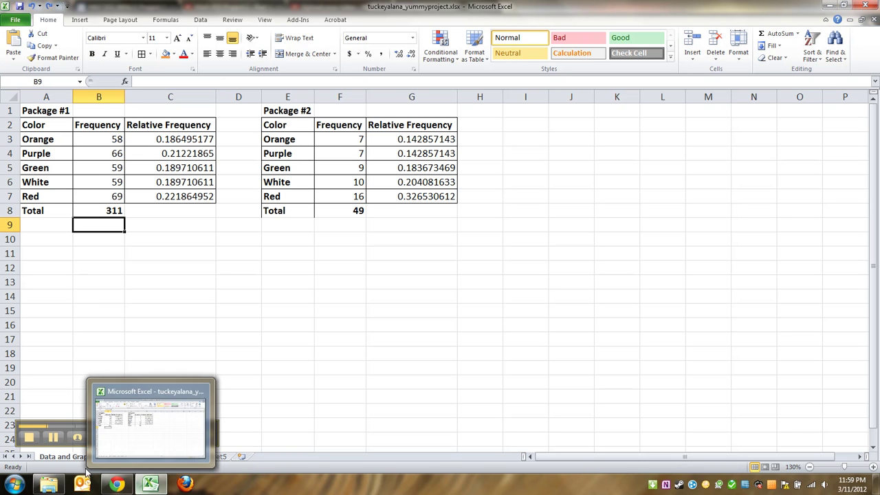
Step: Bring up the project instructions and scroll to Step 3: Creating Graphs
{"action": "mouse_move", "coordinate": [117, 484]}
{"action": "left_click", "coordinate": [122, 441]}
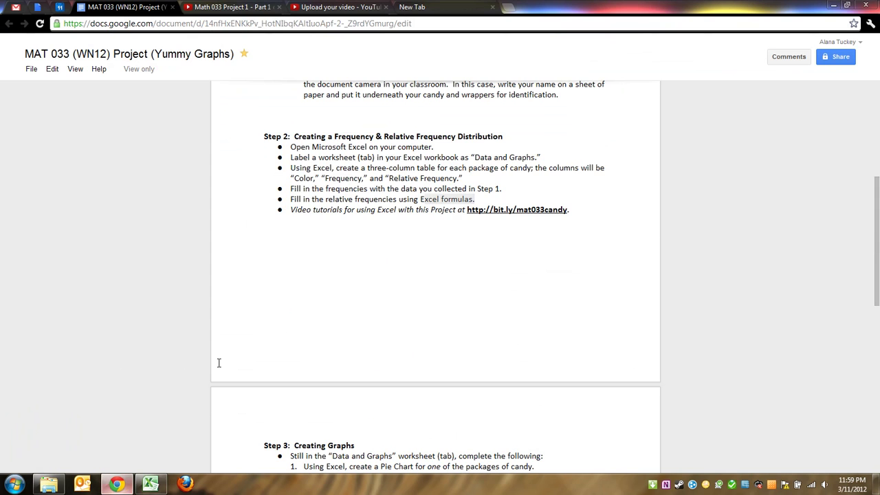
{"action": "scroll", "coordinate": [348, 227], "scroll_direction": "down", "scroll_amount": 2}
{"action": "scroll", "coordinate": [349, 226], "scroll_direction": "down", "scroll_amount": 3}
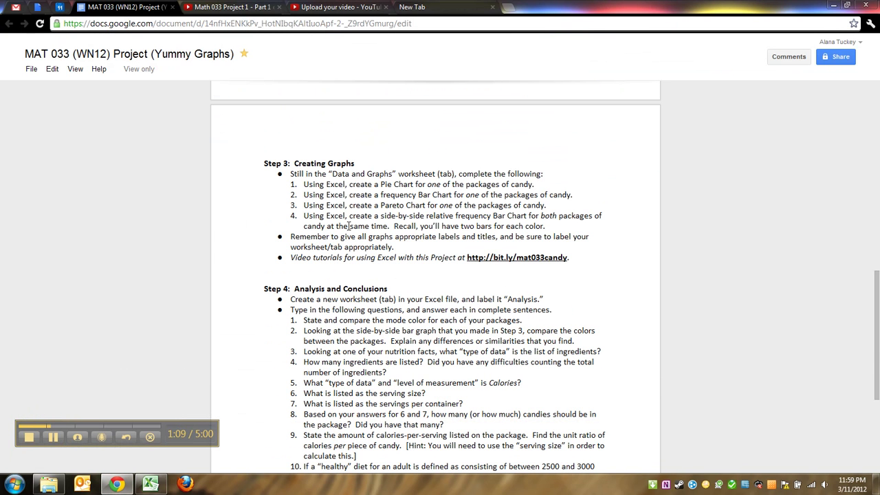
Step: Highlight the Step 3 pie chart and bar chart instructions
{"action": "double_click", "coordinate": [301, 176]}
{"action": "left_click", "coordinate": [318, 180]}
{"action": "left_click_drag", "start_coordinate": [311, 181], "coordinate": [507, 185]}
{"action": "left_click", "coordinate": [506, 186]}
{"action": "left_click_drag", "start_coordinate": [353, 195], "coordinate": [466, 223]}
{"action": "left_click", "coordinate": [395, 185]}
Step: Select the Package #1 colours and frequencies (A3:B7) and insert a basic 2-D pie chart
{"action": "left_click", "coordinate": [833, 6]}
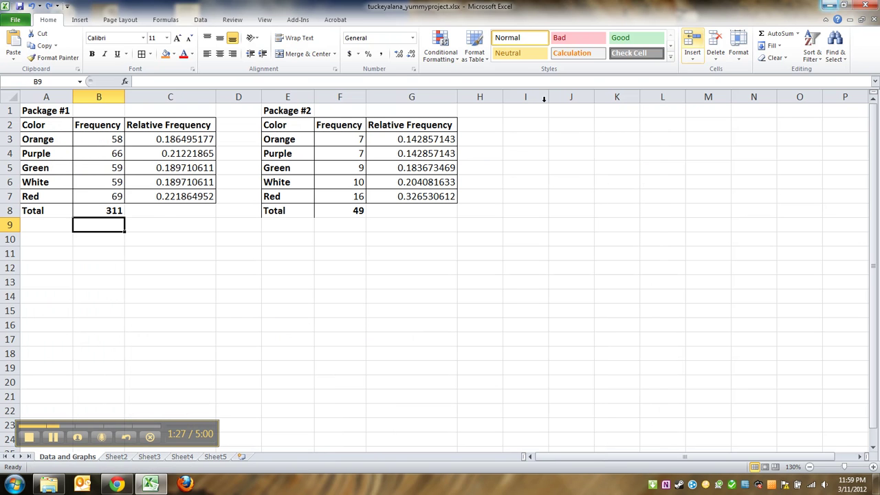
{"action": "left_click", "coordinate": [210, 267]}
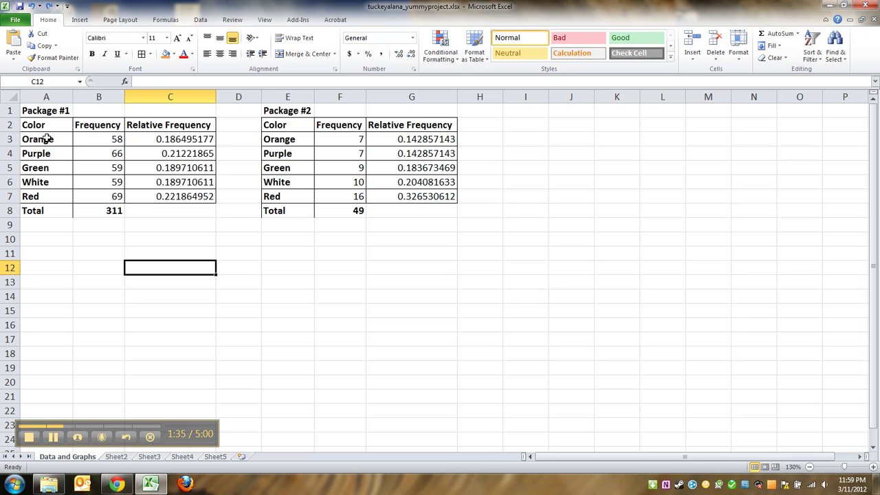
{"action": "left_click_drag", "start_coordinate": [52, 136], "coordinate": [92, 197]}
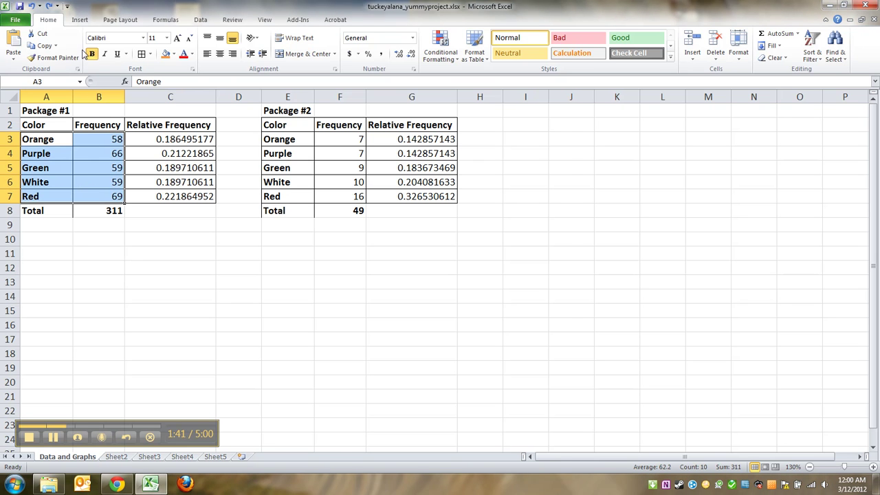
{"action": "left_click", "coordinate": [80, 20]}
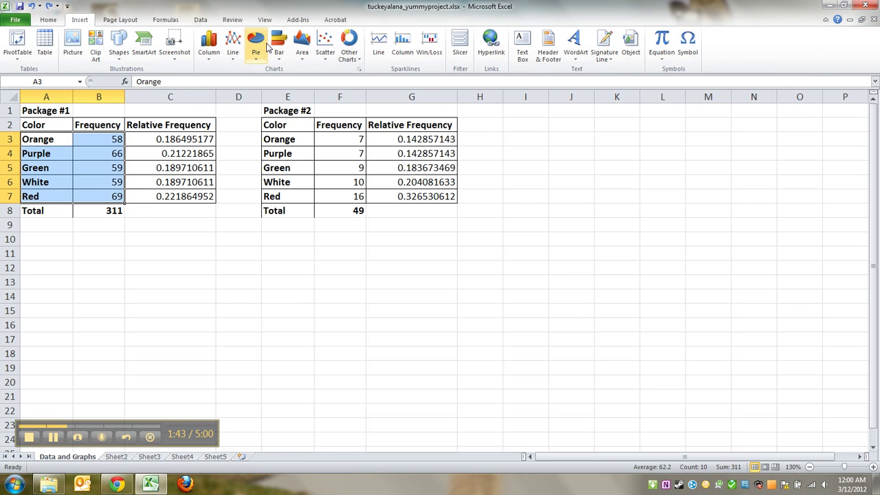
{"action": "left_click", "coordinate": [259, 47]}
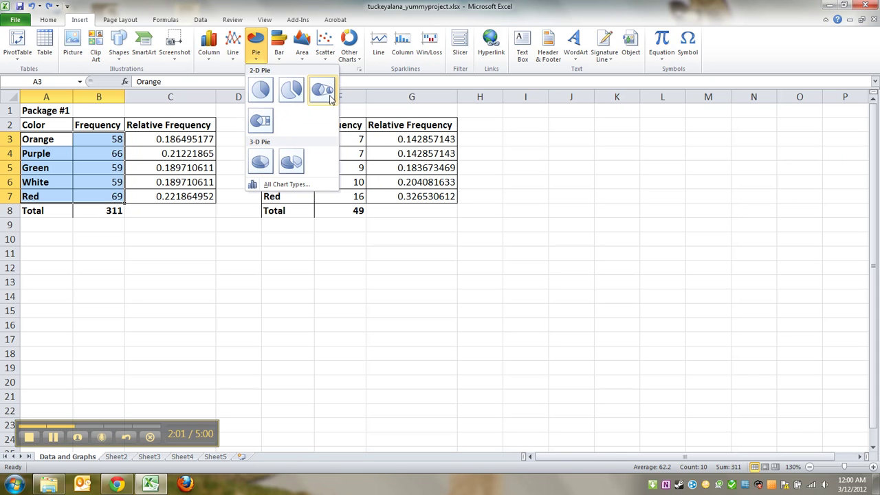
{"action": "left_click", "coordinate": [262, 89]}
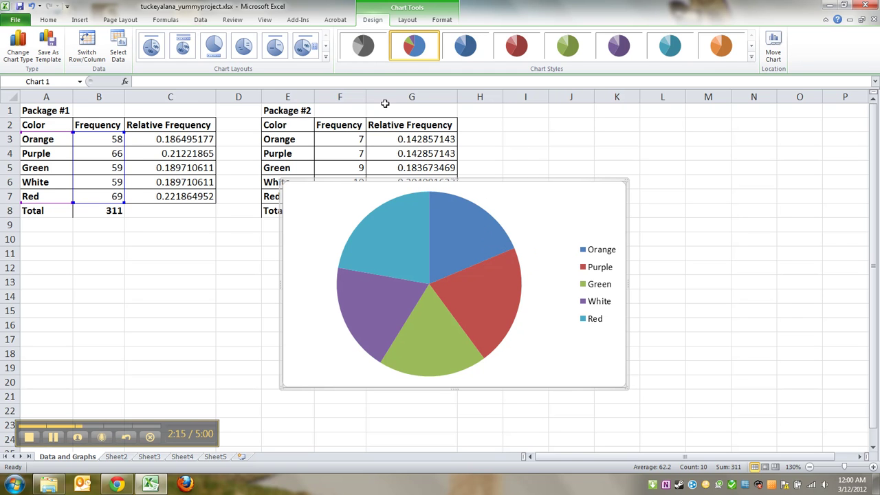
Step: Show the chart Layout options and reselect the Package #1 pie chart, leaving it in place
{"action": "left_click", "coordinate": [407, 19]}
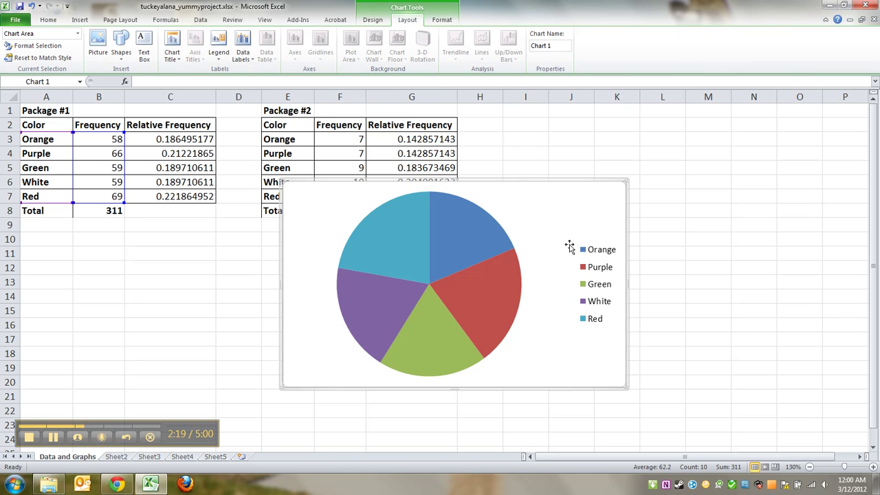
{"action": "left_click", "coordinate": [513, 138]}
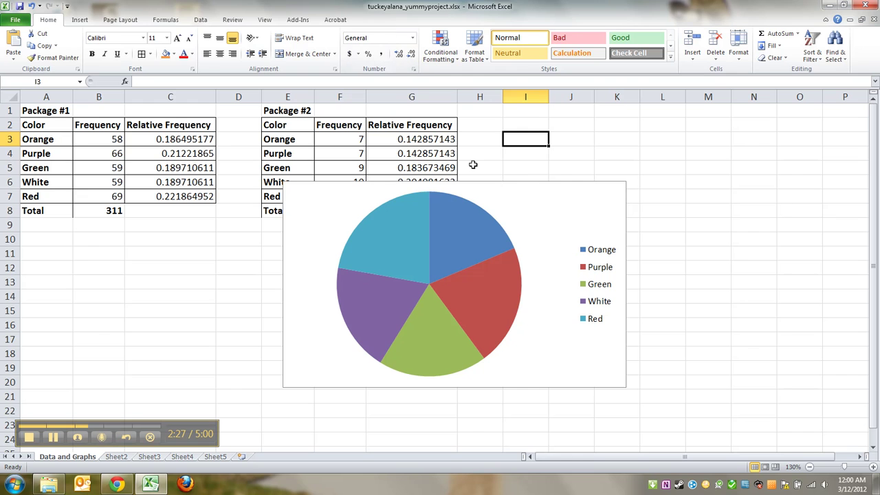
{"action": "left_click", "coordinate": [539, 206]}
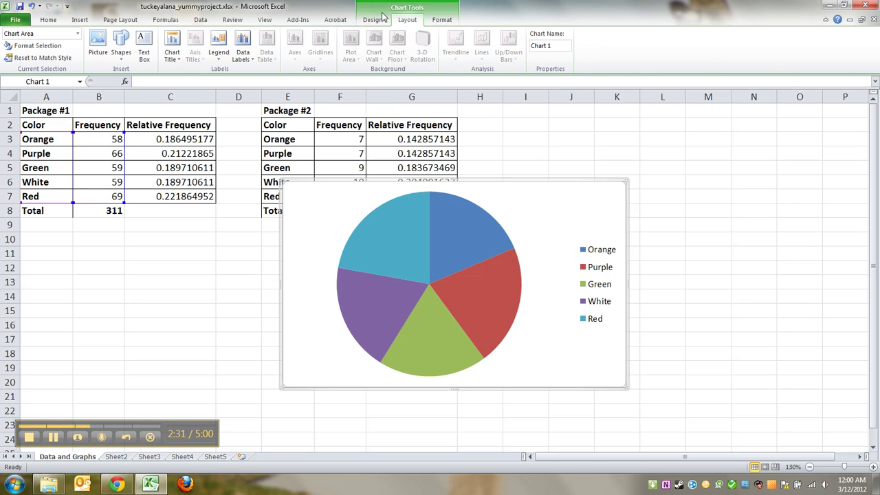
{"action": "right_click", "coordinate": [543, 197]}
{"action": "left_click", "coordinate": [519, 199]}
{"action": "right_click", "coordinate": [580, 203]}
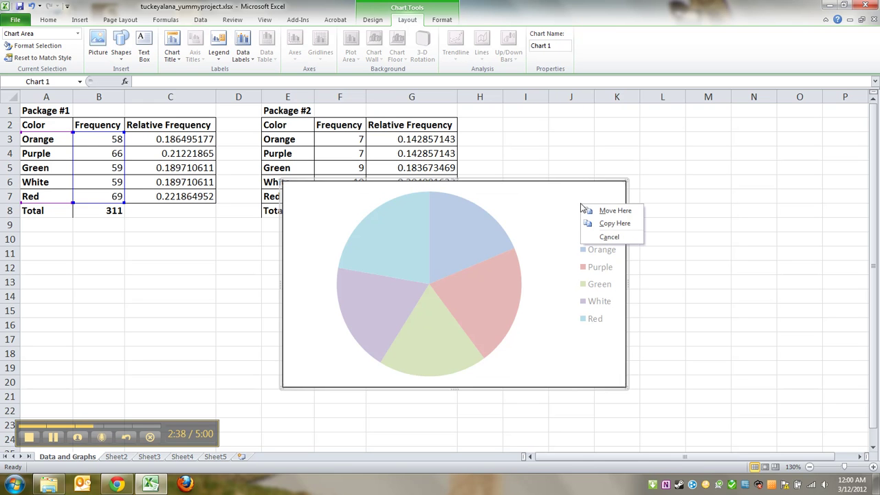
{"action": "left_click", "coordinate": [553, 177]}
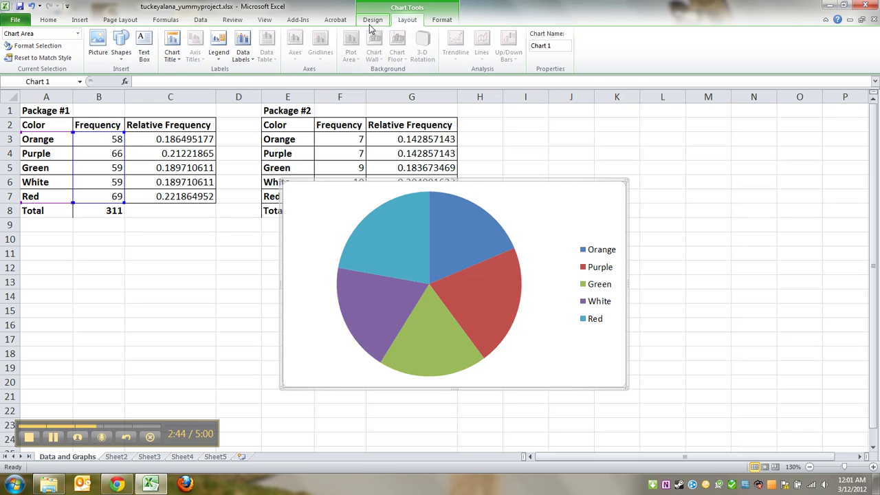
Step: Add the title 'Pie Chart of Candy Color' above the pie chart
{"action": "left_click", "coordinate": [173, 55]}
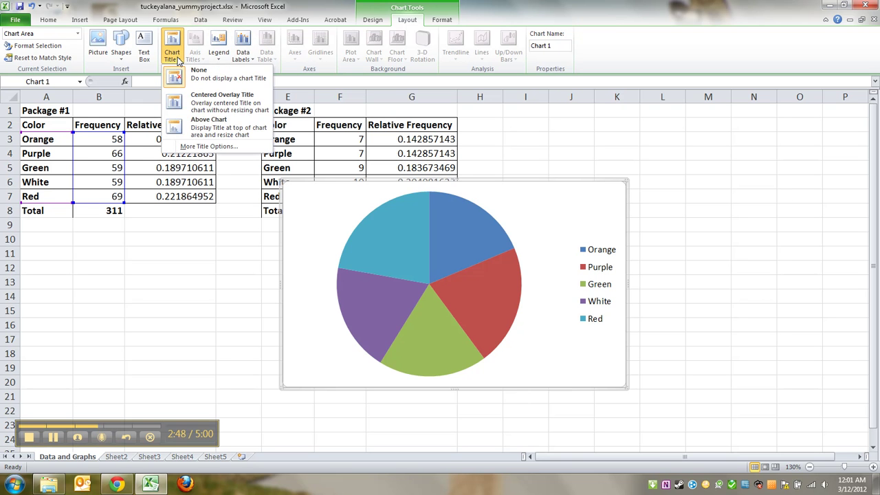
{"action": "left_click", "coordinate": [193, 122]}
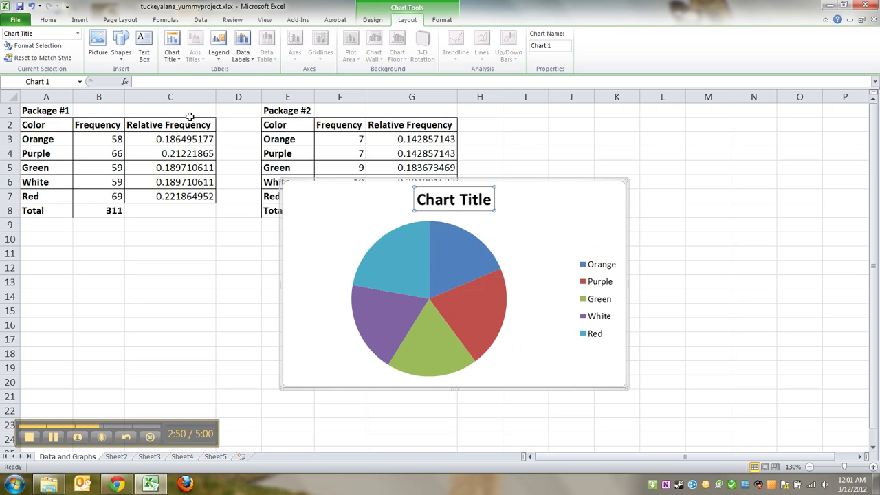
{"action": "type", "text": "Pie Chart of"}
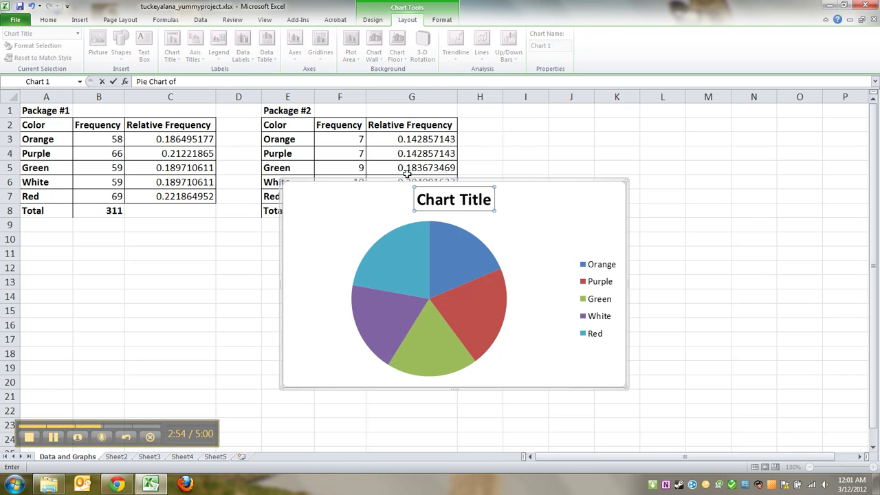
{"action": "type", "text": " Candy Color"}
{"action": "key", "text": "Return"}
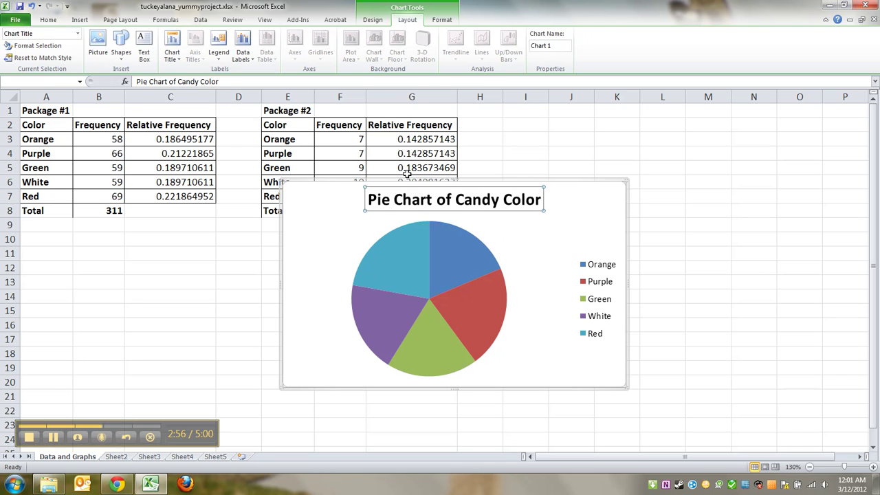
{"action": "left_click", "coordinate": [556, 262]}
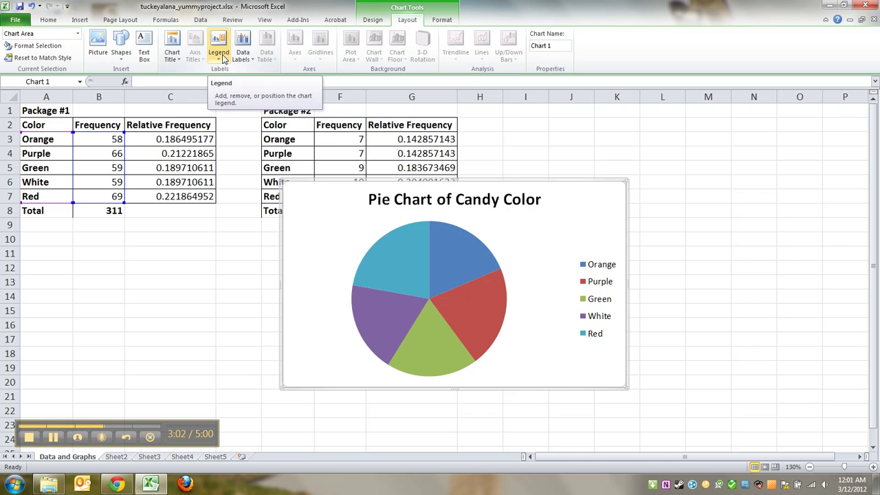
Step: Add colour names beside the percentages on the slice labels, e.g. Red 22%, Purple 21%
{"action": "left_click", "coordinate": [245, 59]}
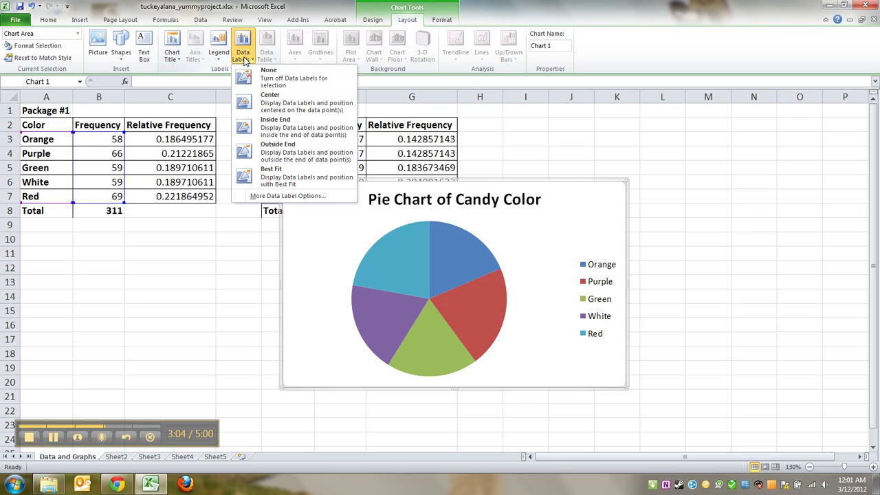
{"action": "left_click", "coordinate": [273, 196]}
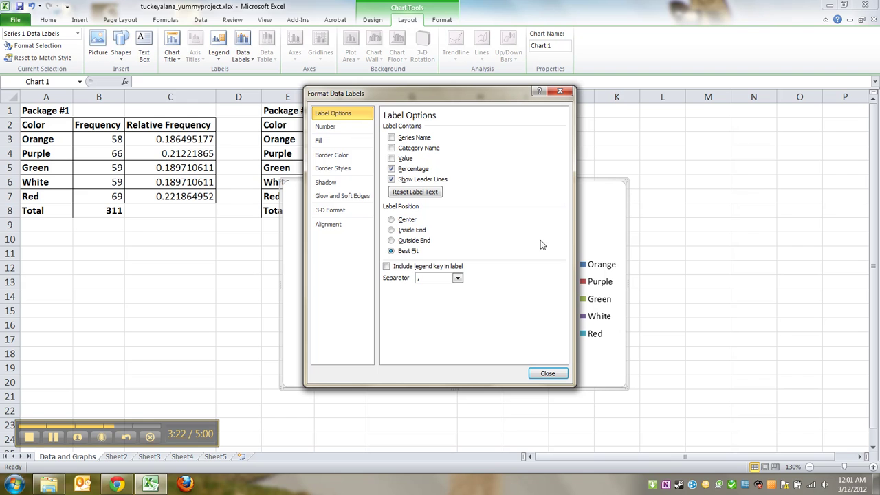
{"action": "left_click", "coordinate": [392, 149]}
{"action": "left_click_drag", "start_coordinate": [411, 99], "coordinate": [680, 109]}
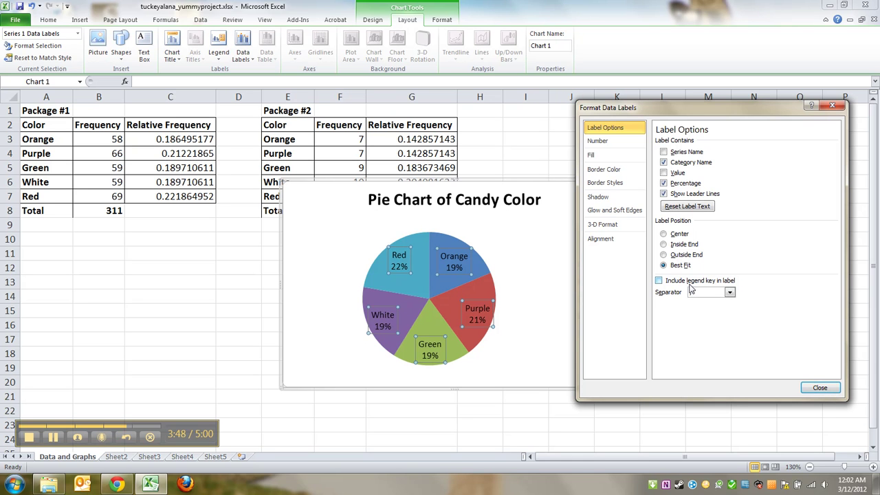
{"action": "left_click", "coordinate": [822, 388]}
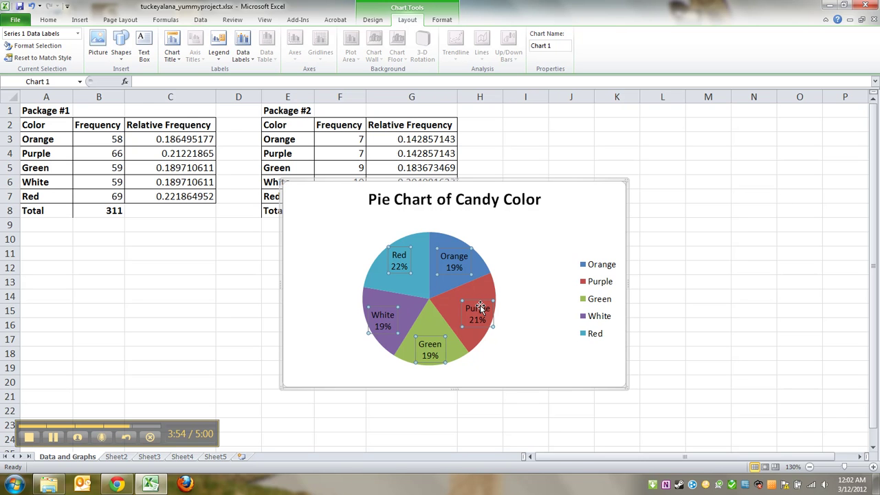
{"action": "left_click", "coordinate": [480, 307]}
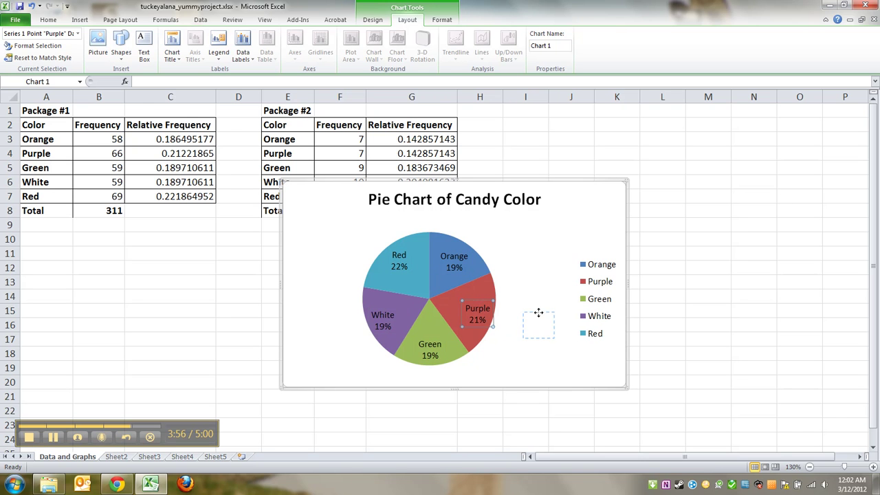
{"action": "left_click_drag", "start_coordinate": [539, 312], "coordinate": [538, 313]}
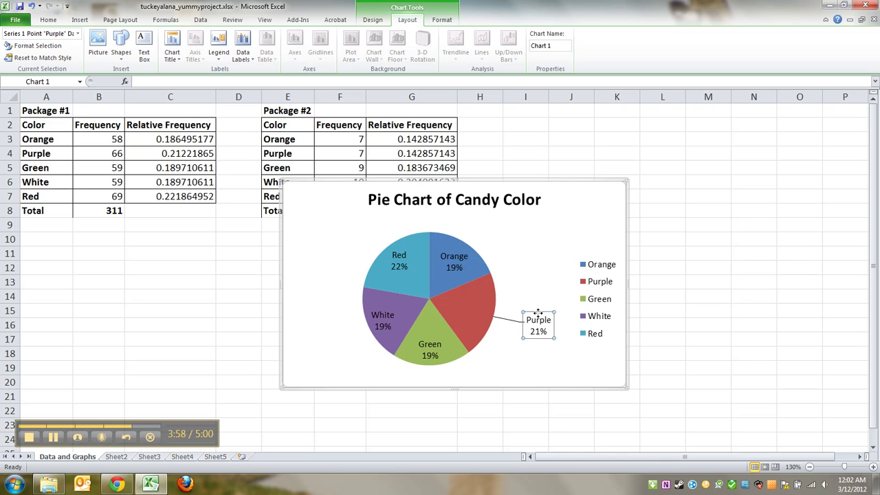
{"action": "key", "text": "ctrl+z"}
{"action": "left_click", "coordinate": [535, 288]}
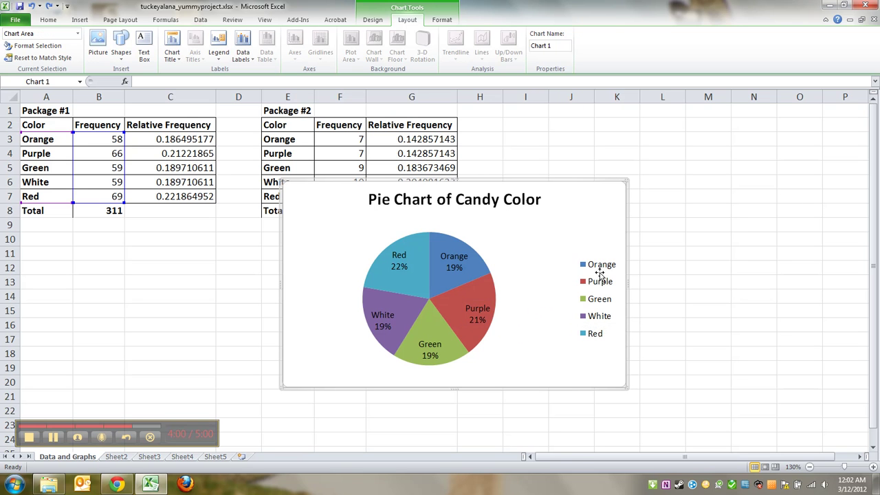
{"action": "left_click", "coordinate": [596, 267]}
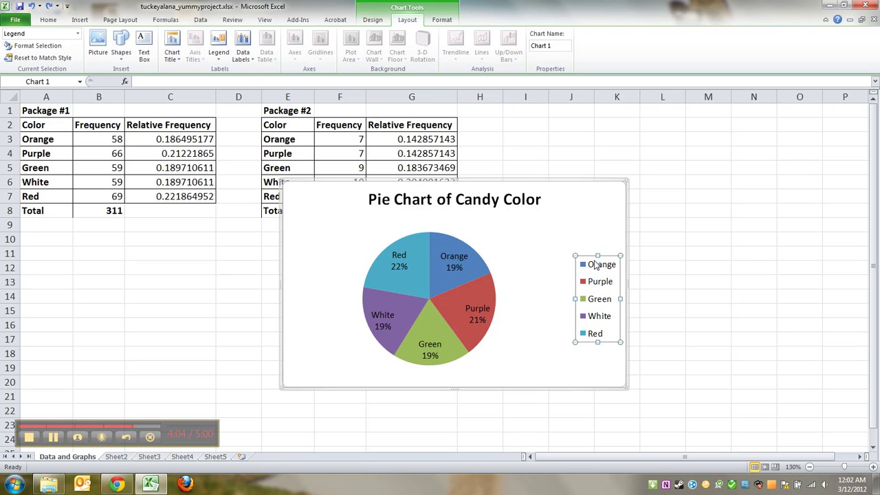
Step: Set the chart legend to None and select the pie's slices
{"action": "left_click", "coordinate": [218, 48]}
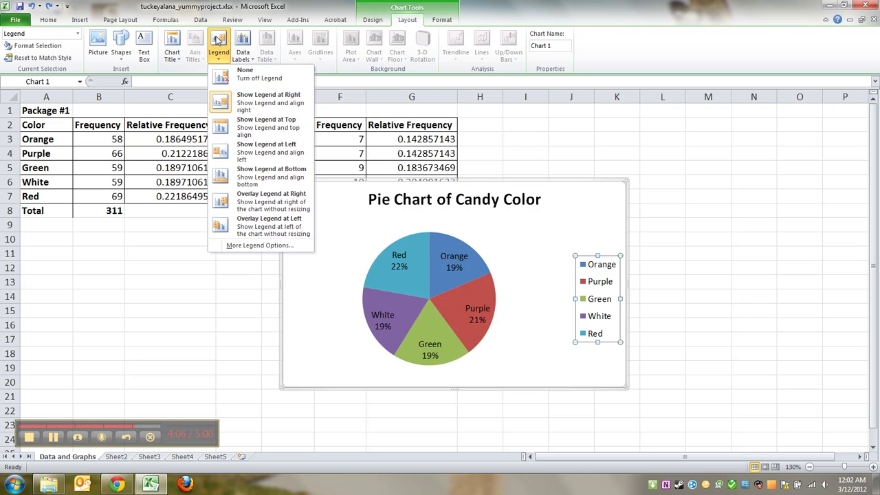
{"action": "left_click", "coordinate": [245, 74]}
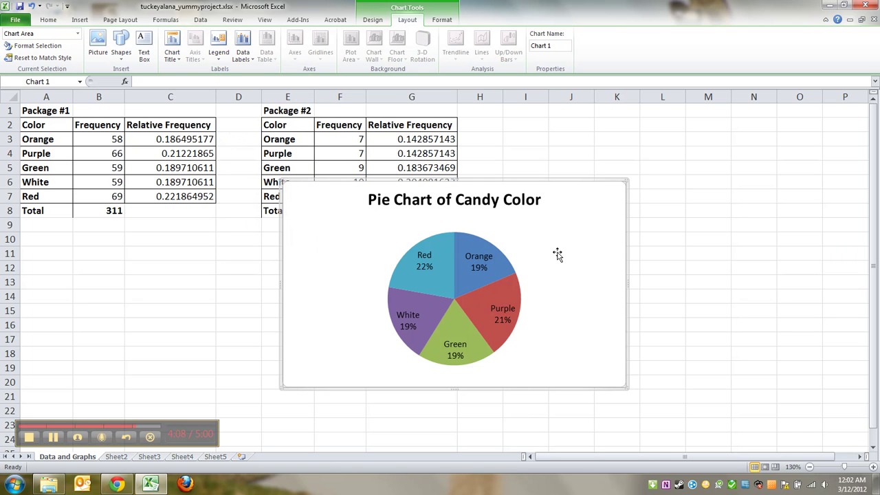
{"action": "left_click", "coordinate": [469, 246]}
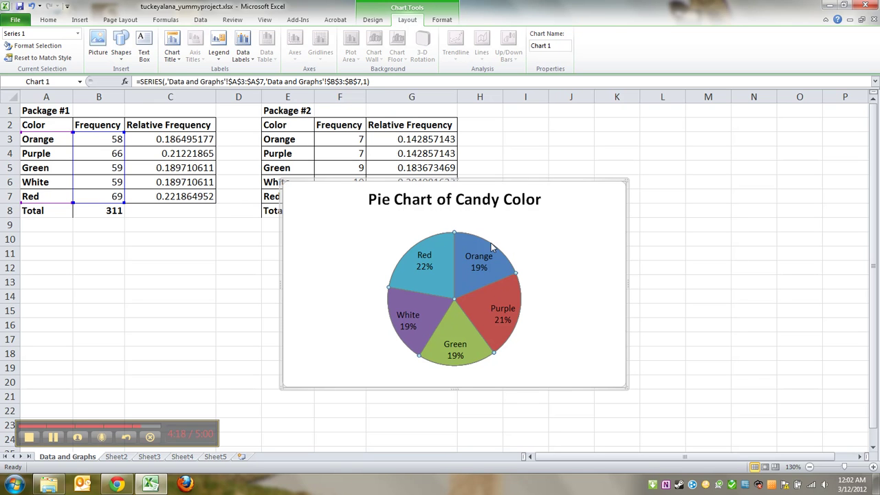
Step: Fill the Orange slice with orange and the Purple slice with purple
{"action": "left_click", "coordinate": [462, 243]}
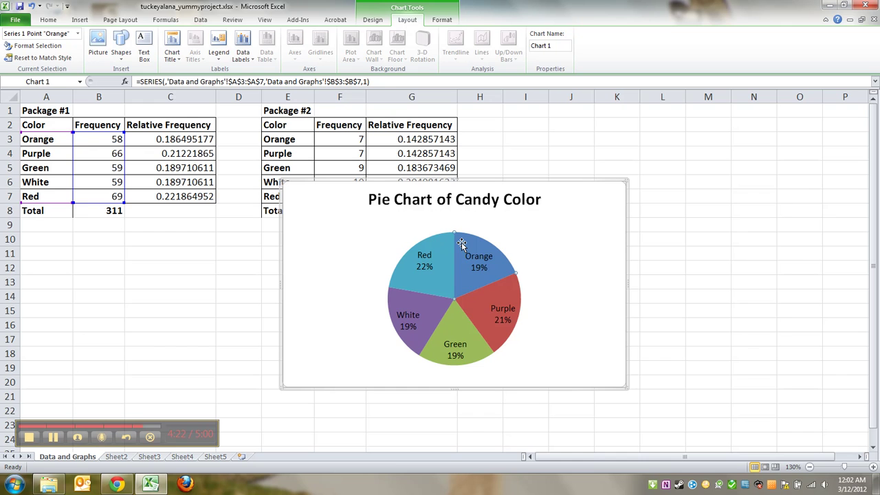
{"action": "right_click", "coordinate": [462, 246]}
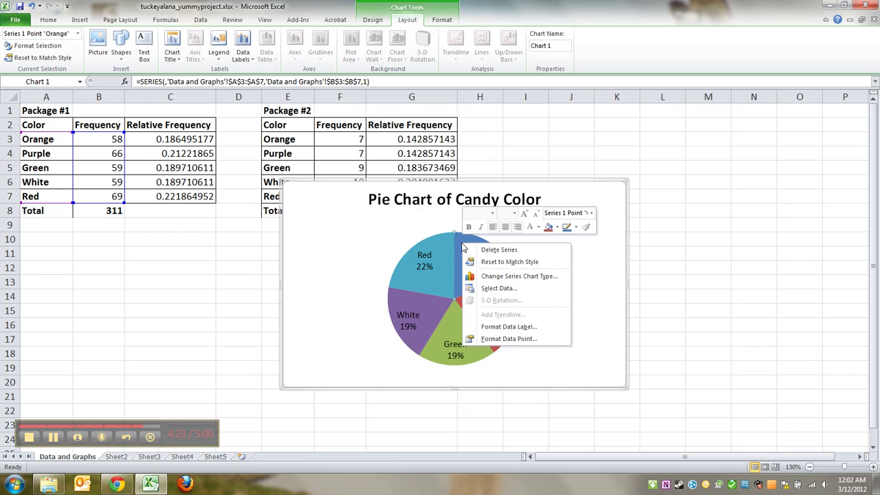
{"action": "left_click", "coordinate": [558, 228]}
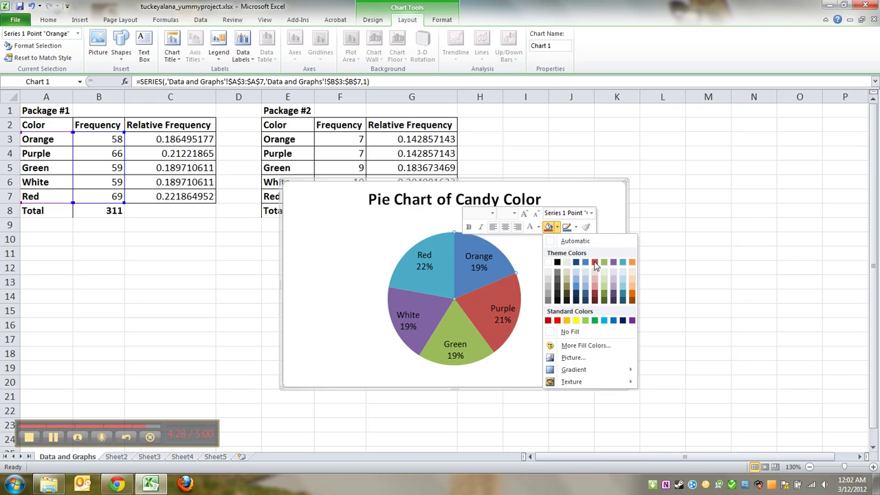
{"action": "left_click", "coordinate": [632, 263]}
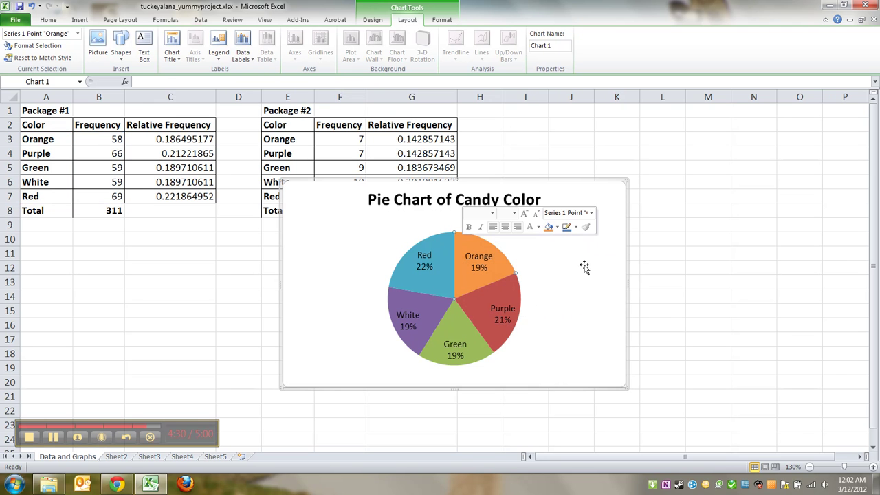
{"action": "left_click", "coordinate": [563, 271]}
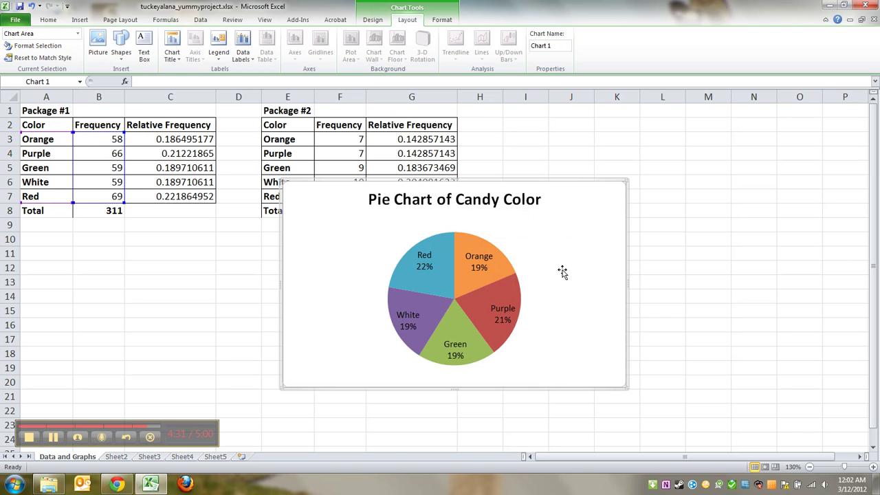
{"action": "left_click", "coordinate": [506, 288]}
{"action": "left_click", "coordinate": [506, 287]}
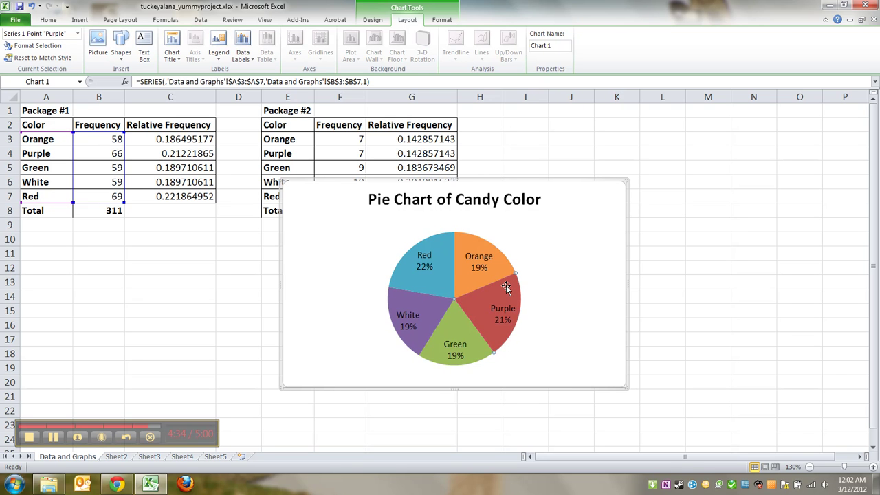
{"action": "right_click", "coordinate": [507, 288]}
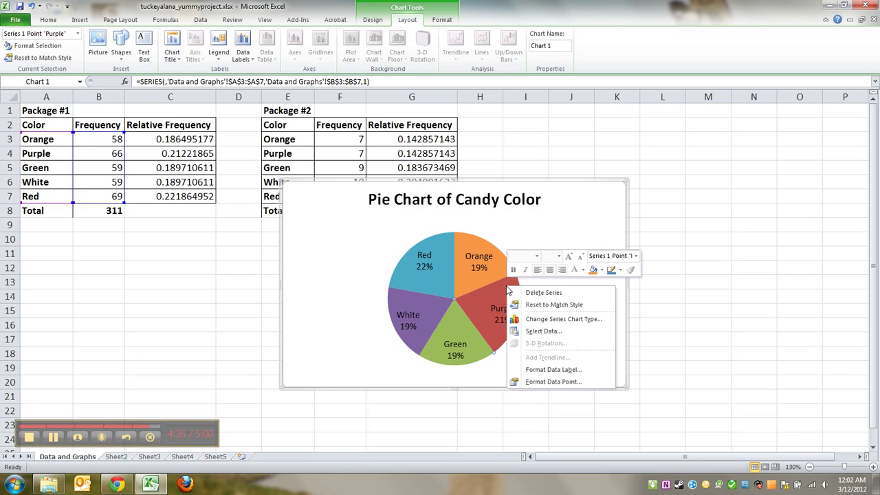
{"action": "left_click", "coordinate": [602, 270]}
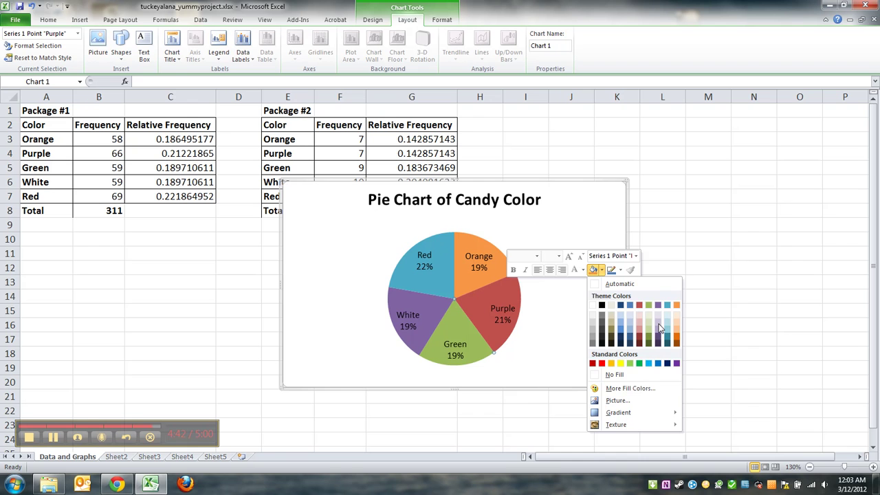
{"action": "left_click", "coordinate": [658, 304]}
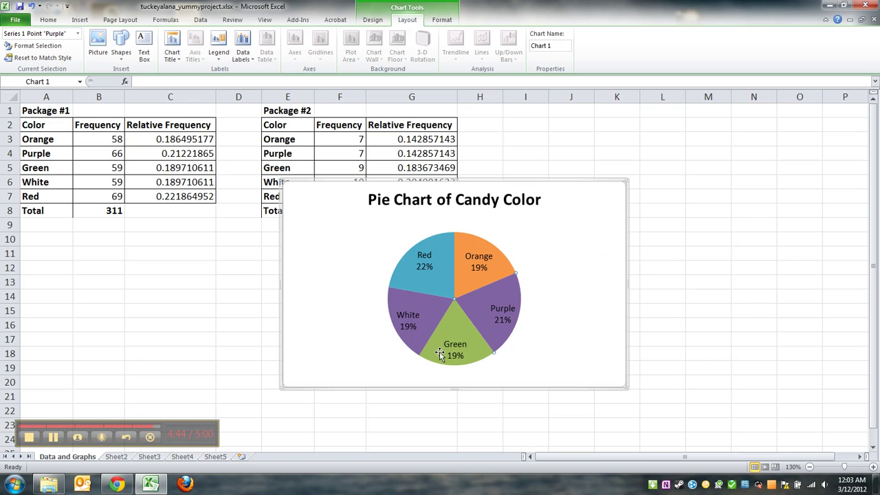
Step: Fill the White slice with light tan
{"action": "left_click", "coordinate": [410, 339]}
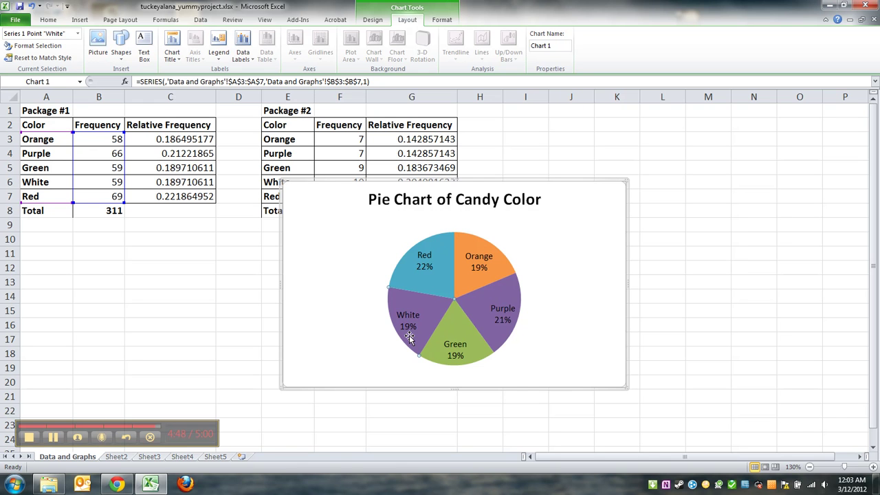
{"action": "right_click", "coordinate": [409, 339]}
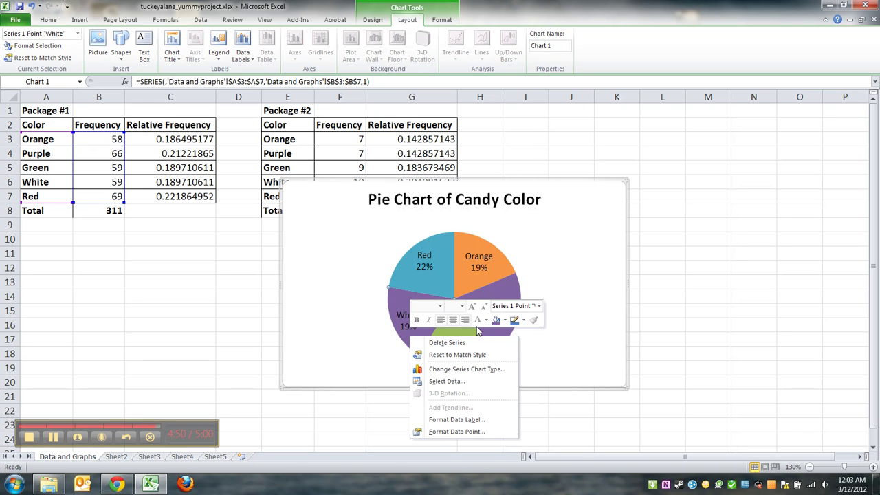
{"action": "left_click", "coordinate": [506, 320]}
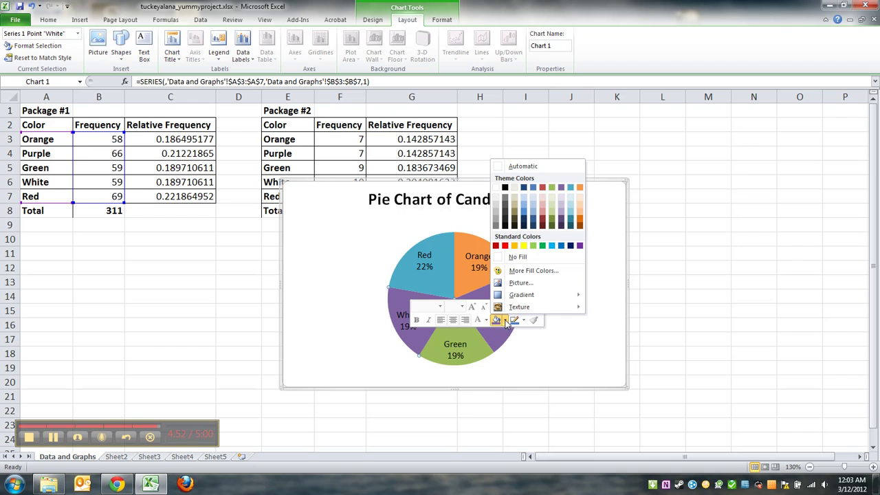
{"action": "left_click", "coordinate": [514, 197]}
{"action": "left_click", "coordinate": [319, 336]}
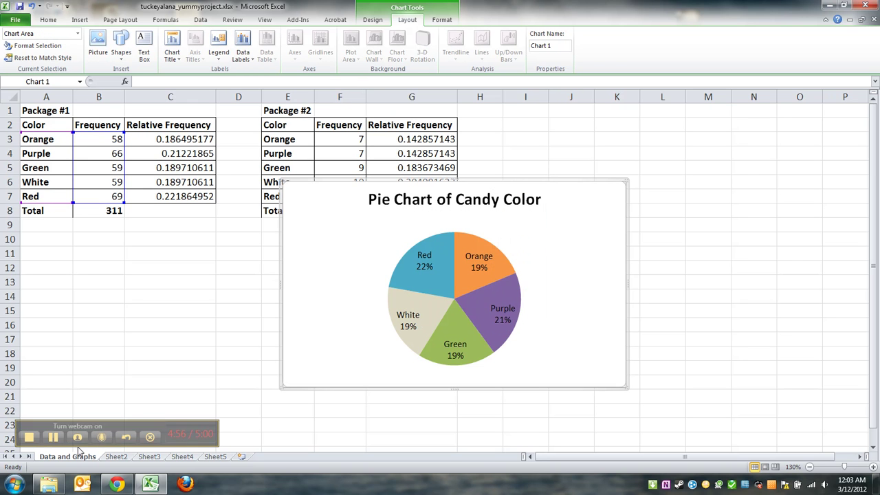
{"action": "left_click", "coordinate": [54, 438]}
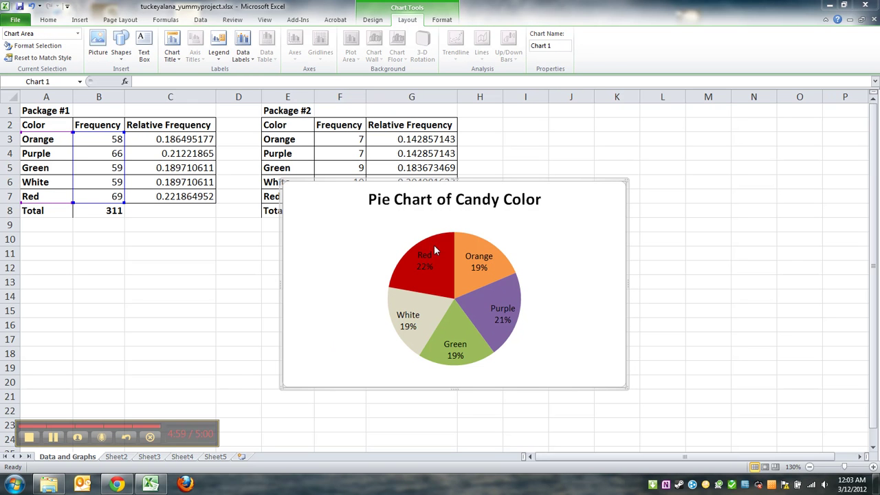